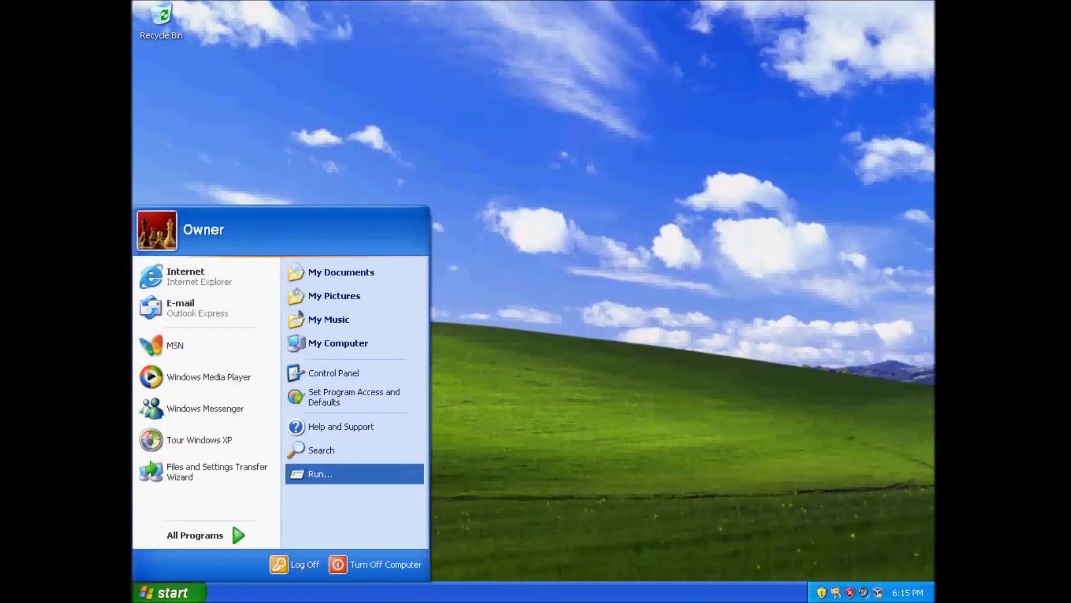
# Step: Check the Windows version with winver, then open My Computer from the Start menu
pyautogui.press('Return')
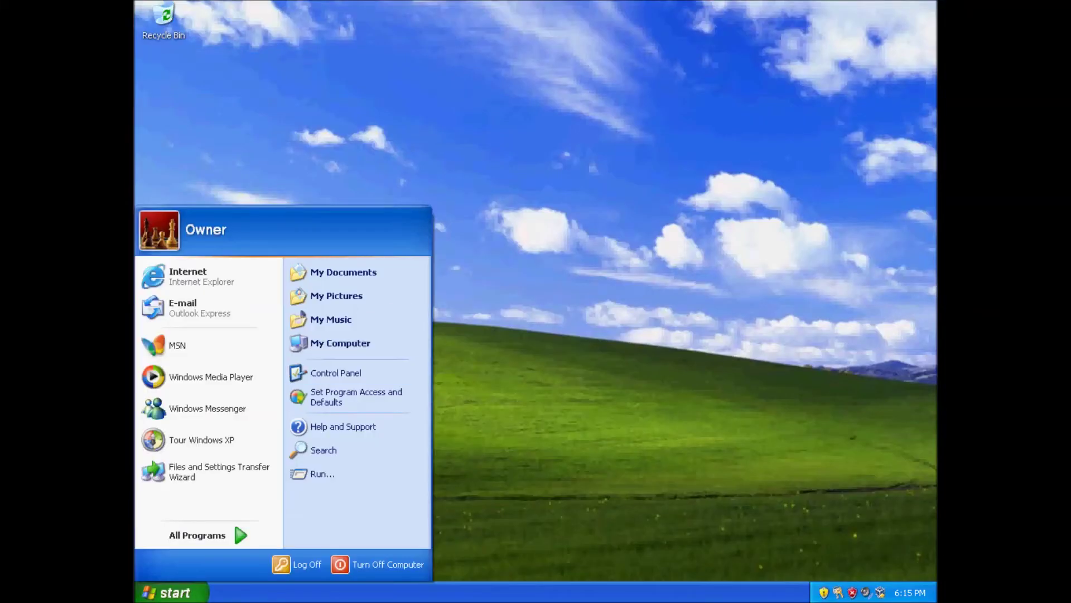
pyautogui.press('Down')
pyautogui.press('Down')
pyautogui.press('Down')
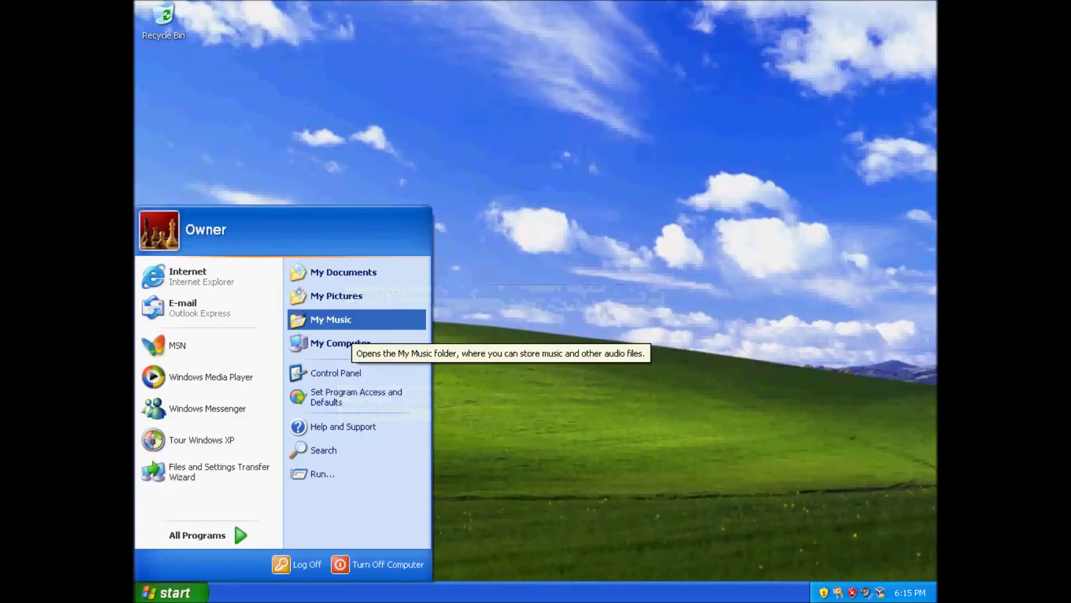
pyautogui.press('Return')
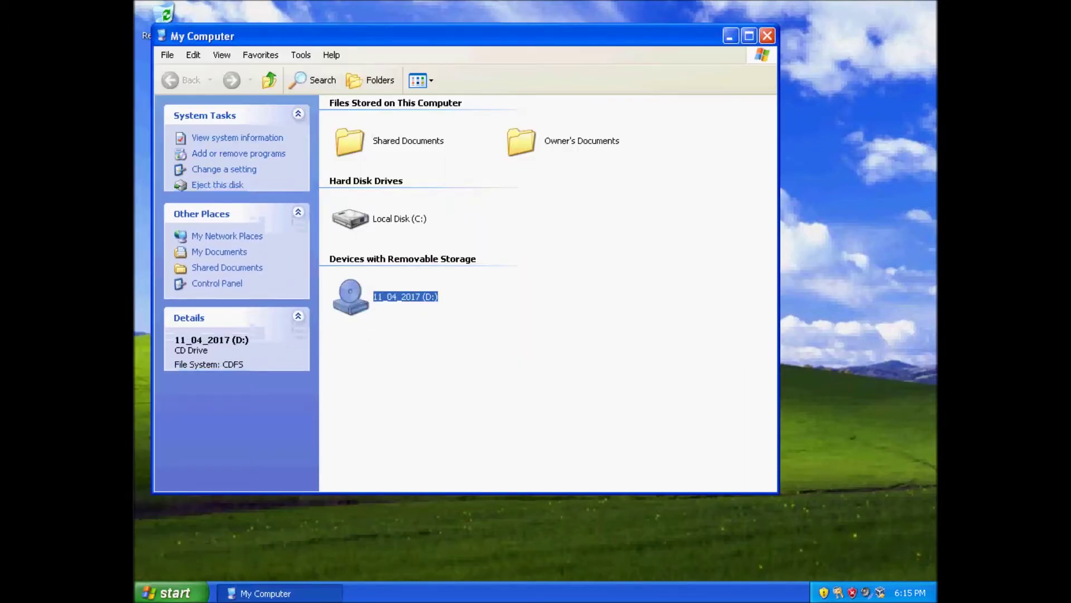
# Step: Launch avast_free_antivirus_setup from CD drive D: and close the drive window
pyautogui.press('Return')
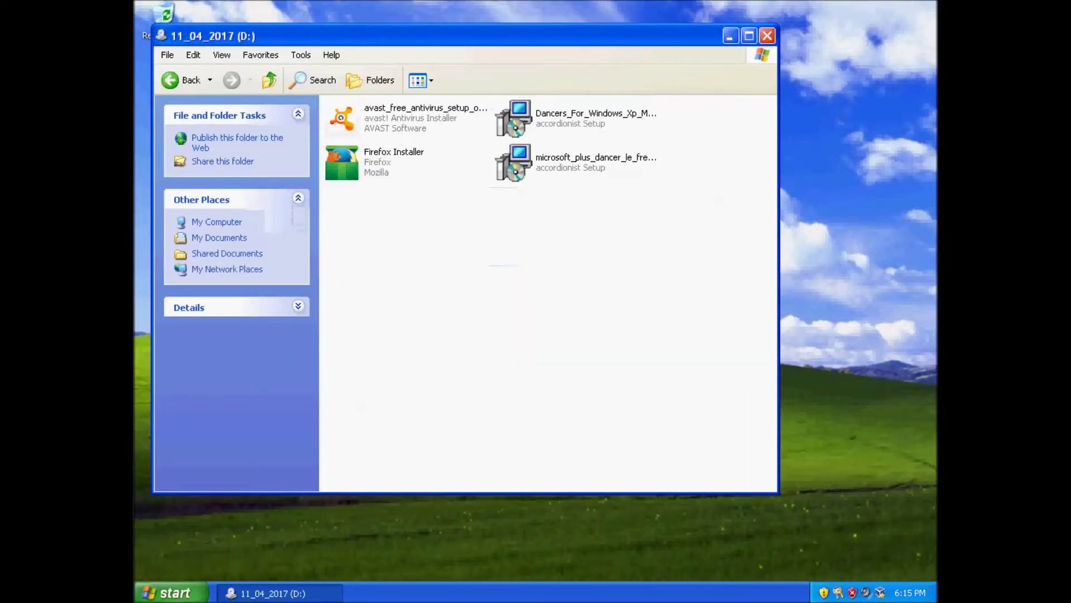
pyautogui.press('Down')
pyautogui.press('Return')
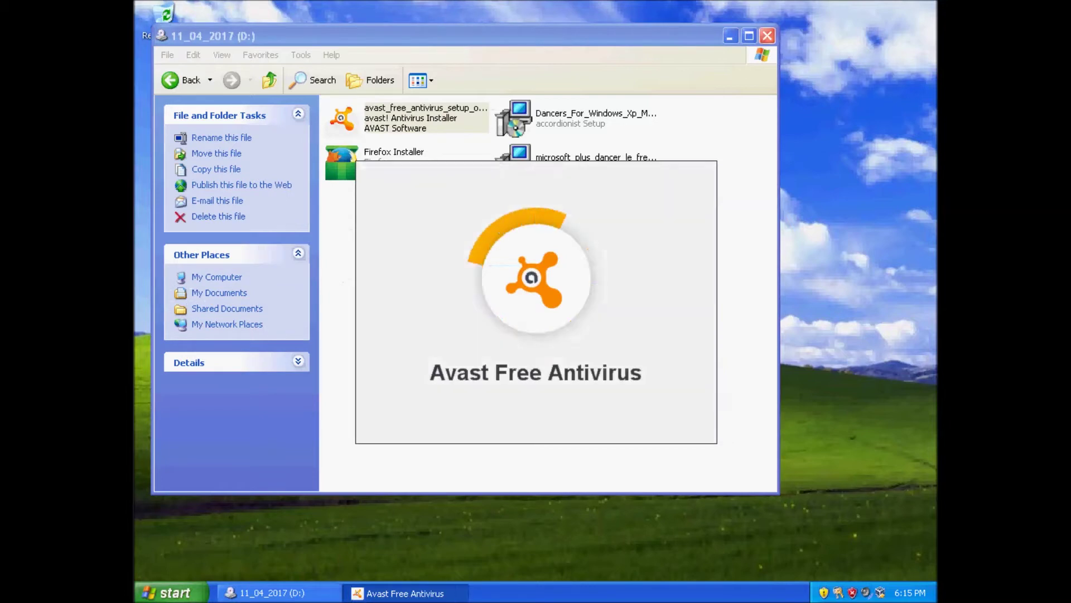
pyautogui.hotkey('alt', 'F4')
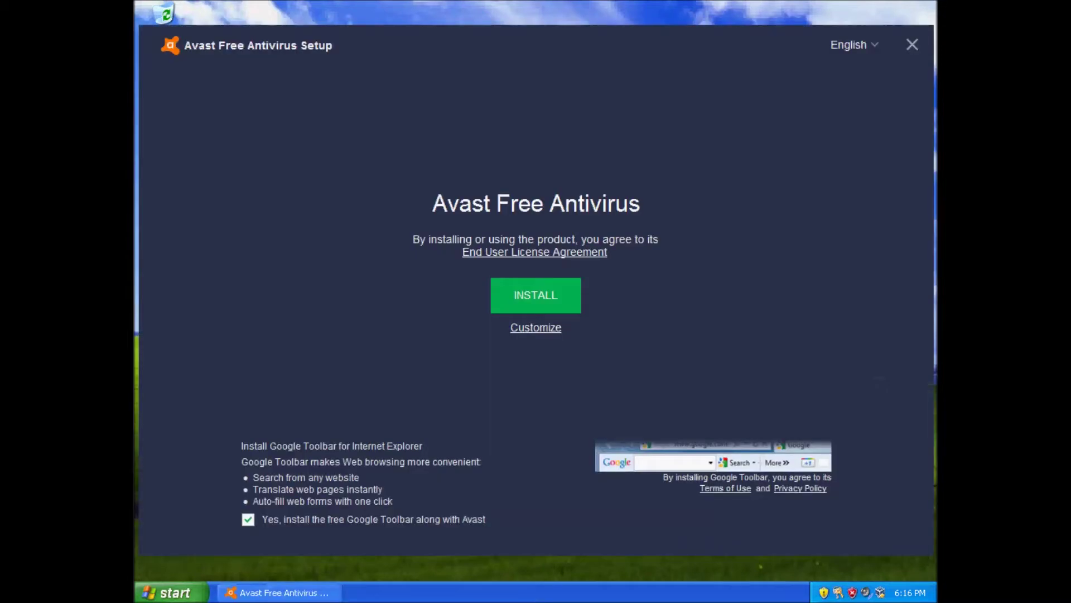
# Step: Untick the Google Toolbar offer and install Avast with Recommended protection under Customize
pyautogui.click(248, 519)
pyautogui.click(536, 328)
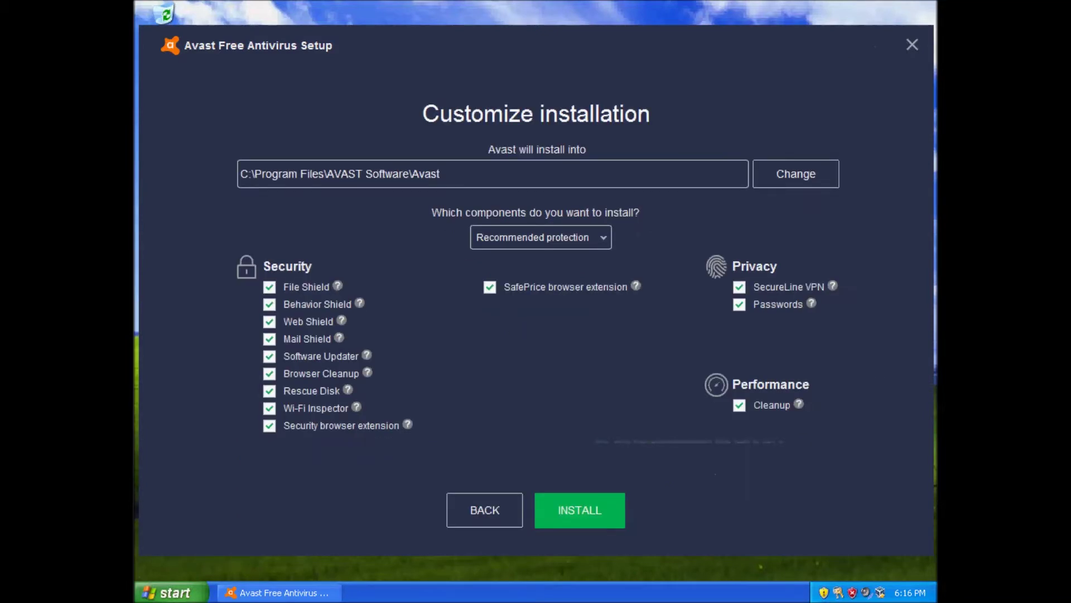
pyautogui.click(580, 509)
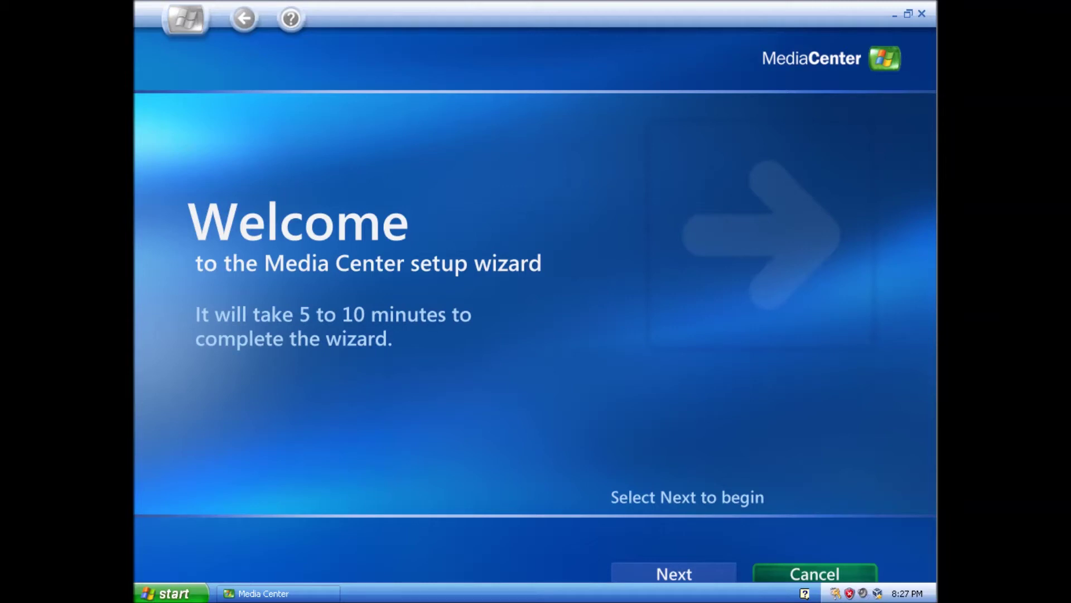
# Step: Advance the Media Center wizard past the Welcome and Resuming Media Center Setup pages
pyautogui.press('Left')
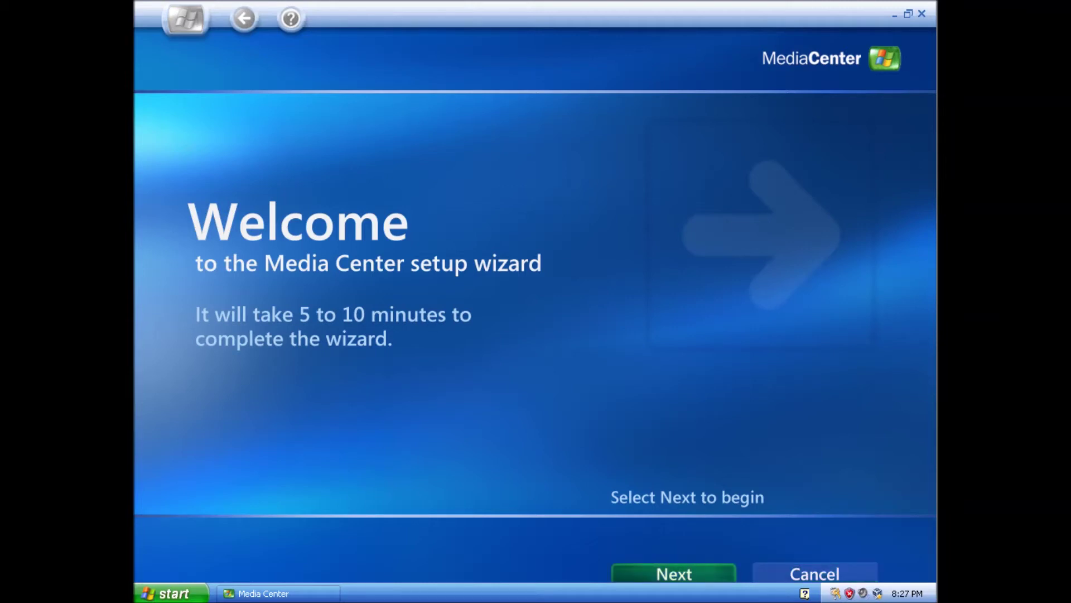
pyautogui.press('Return')
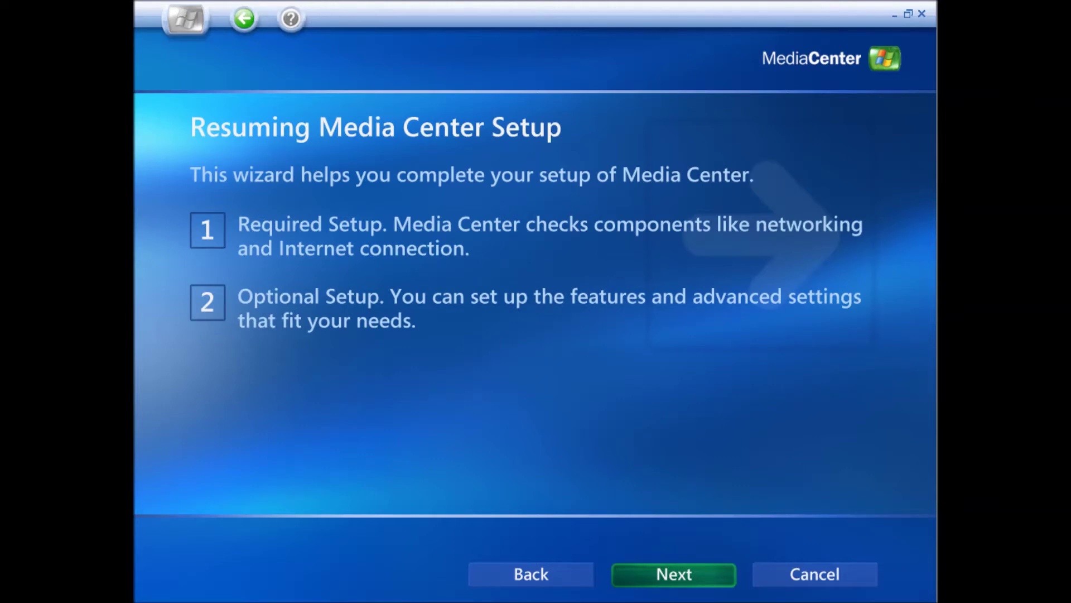
pyautogui.press('Return')
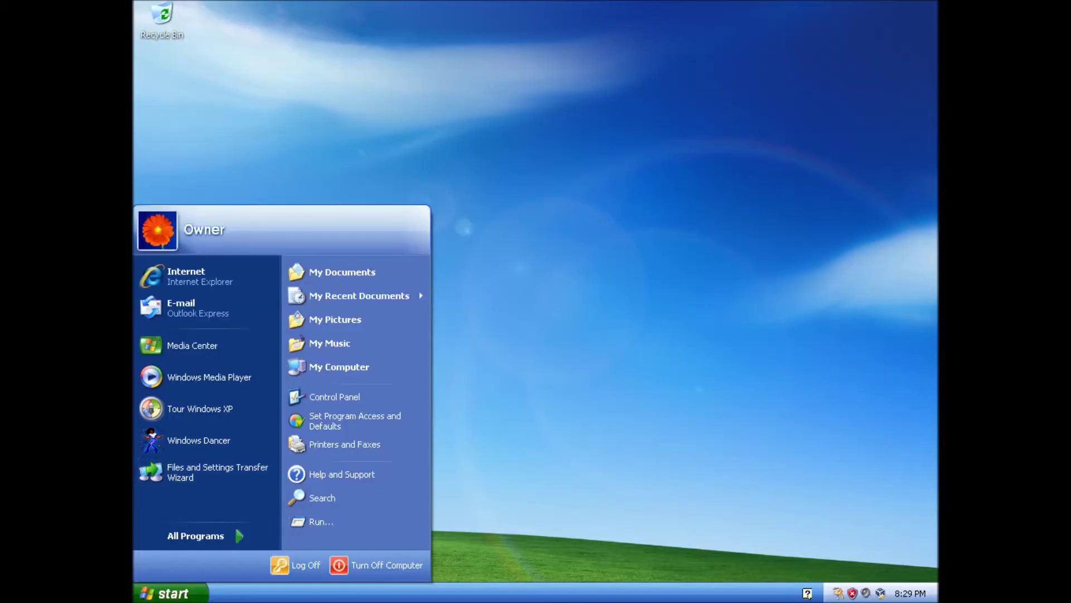
# Step: Start Windows Dancer from the Start menu
pyautogui.click(198, 440)
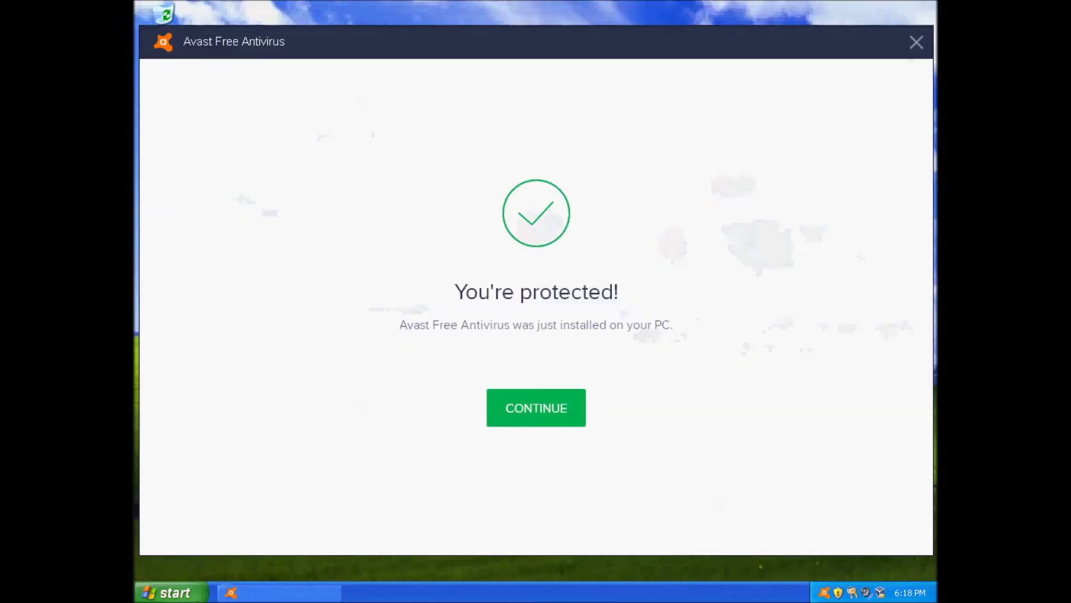
# Step: Dismiss Avast's post-install pages, close Avast, and launch Internet Explorer from the Start menu
pyautogui.click(536, 408)
pyautogui.click(536, 480)
pyautogui.click(535, 517)
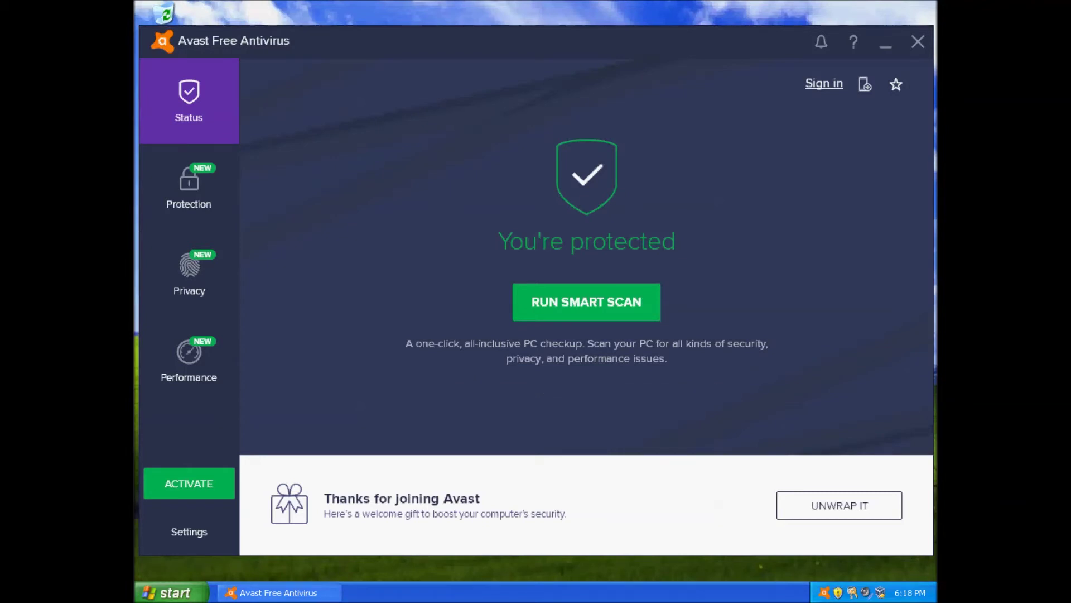
pyautogui.click(918, 41)
pyautogui.click(167, 593)
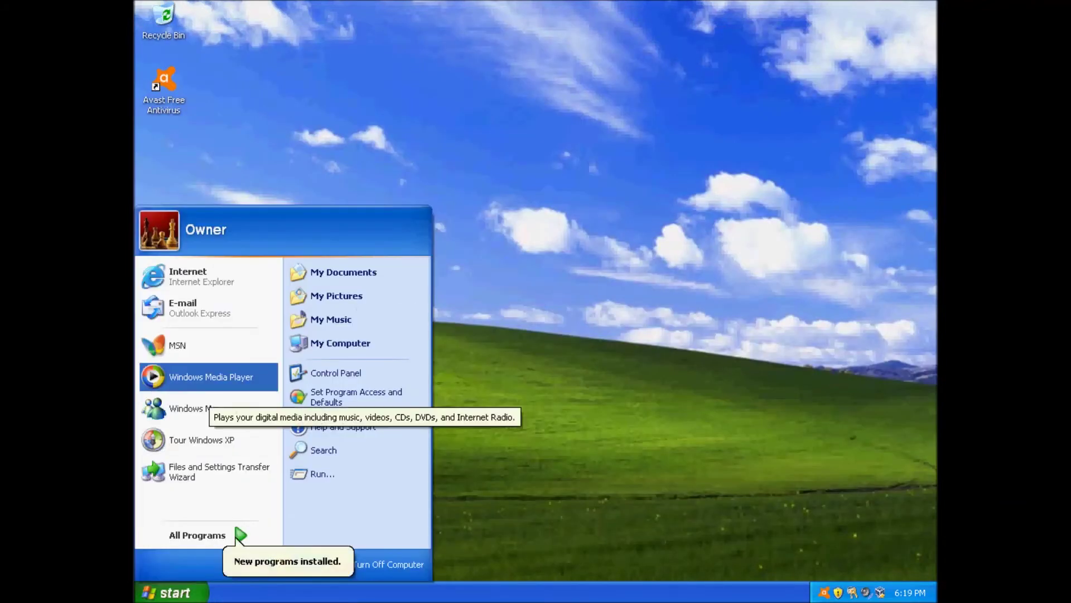
pyautogui.click(187, 275)
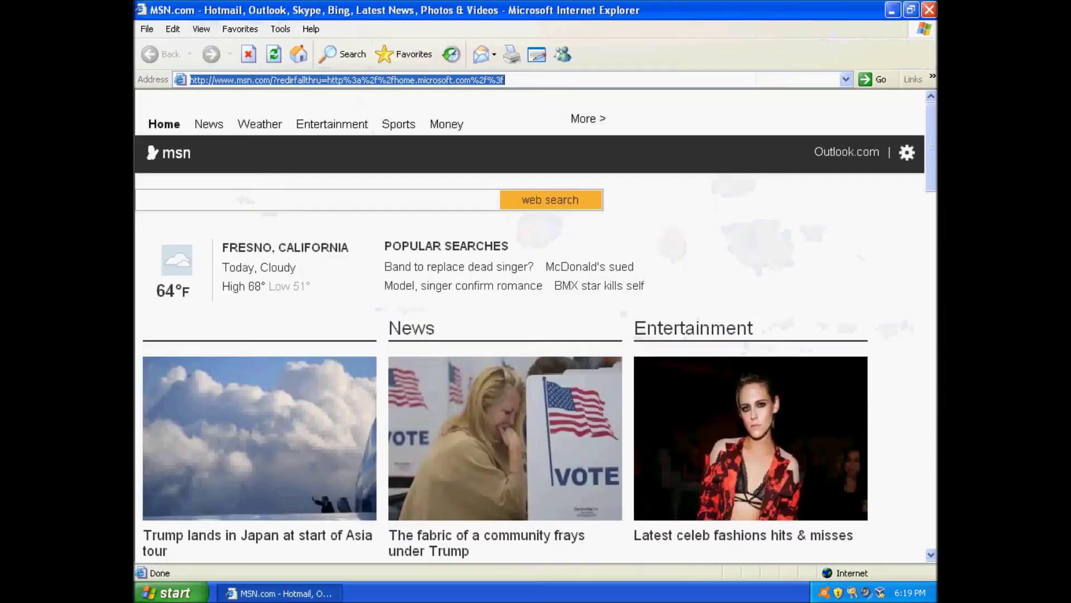
# Step: Enter 'firefox 52 esr fo' in the Internet Explorer address bar
pyautogui.write('firefox')
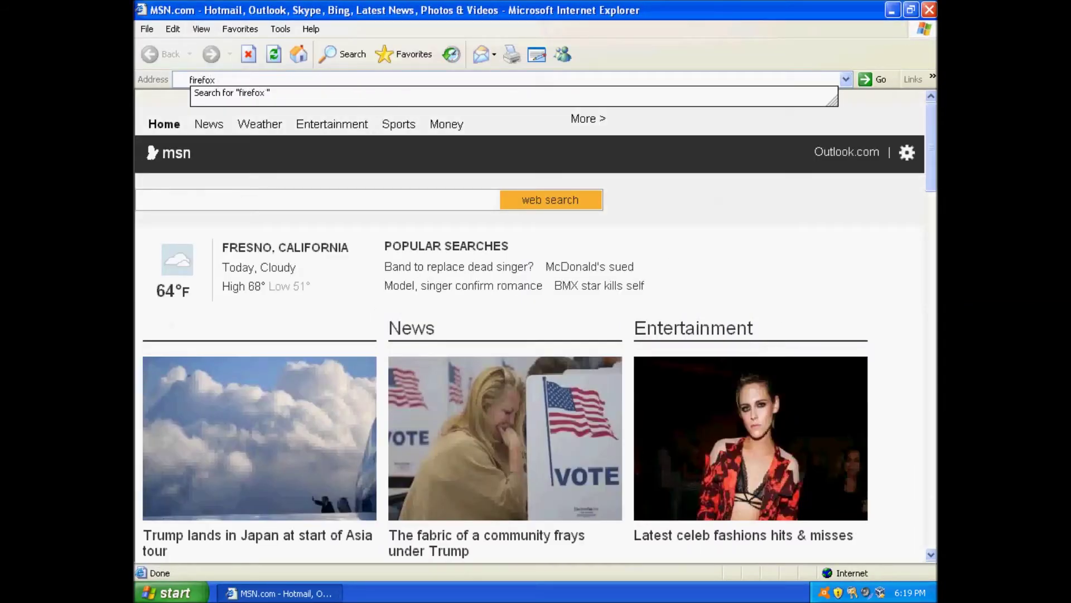
pyautogui.write(' 52 esr fo')
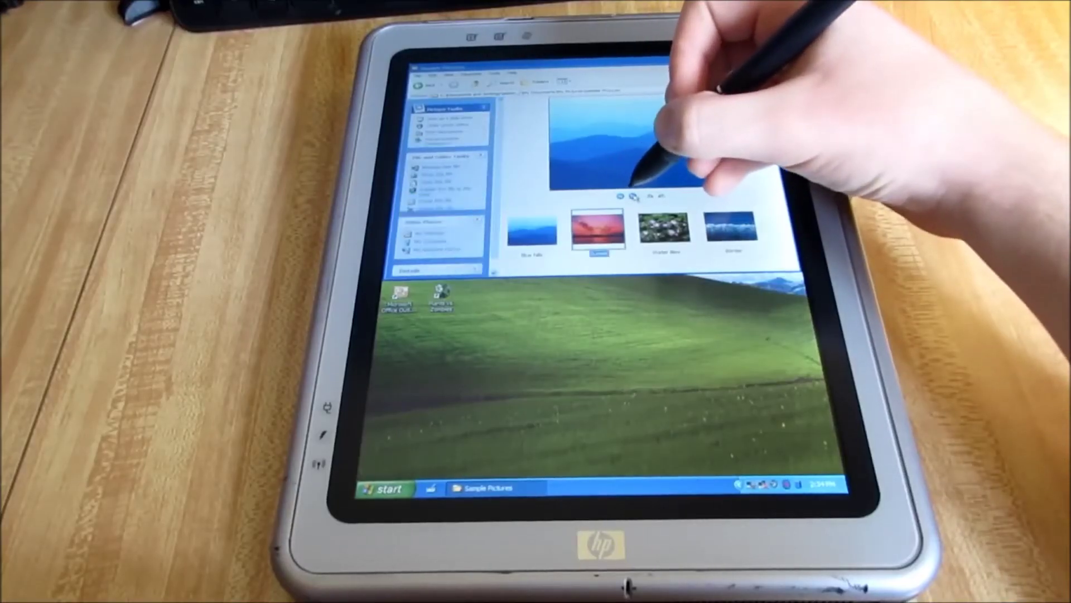
# Step: Preview the sunset sample picture, resize its viewer window, and handwrite in the Input Panel
pyautogui.click(634, 196)
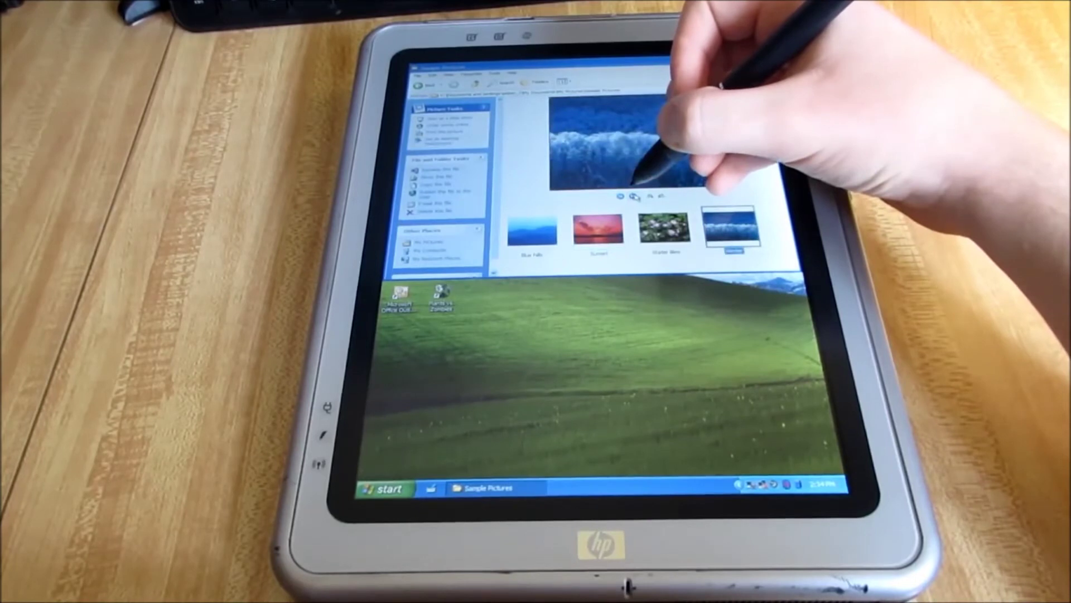
pyautogui.moveTo(629, 60); pyautogui.dragTo(475, 260)
pyautogui.click(631, 58)
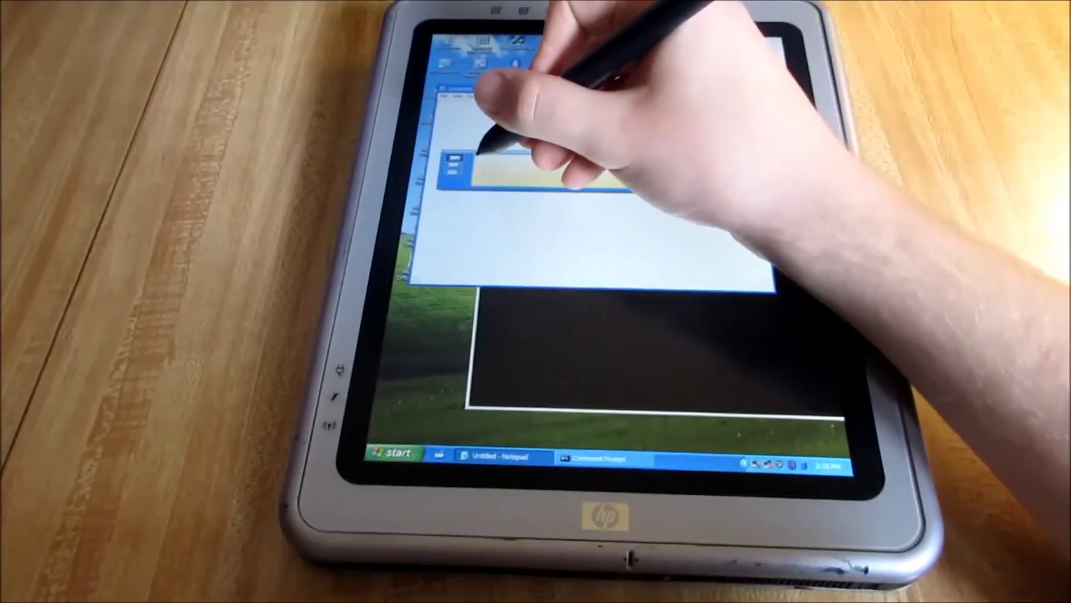
pyautogui.moveTo(485, 162)
pyautogui.mouseDown()
pyautogui.moveTo(502, 172)
pyautogui.moveTo(532, 159)
pyautogui.moveTo(540, 167)
pyautogui.mouseUp()
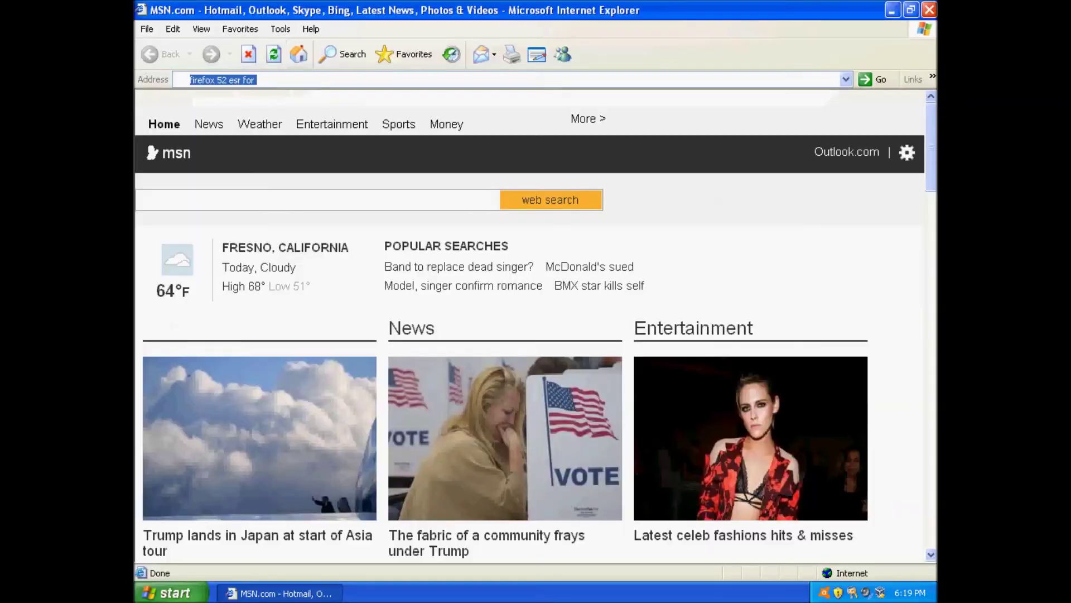
# Step: Search for 'firefox 52 esr for xp', open the 52.3.0 release notes, and download Firefox
pyautogui.write('xp')
pyautogui.press('Return')
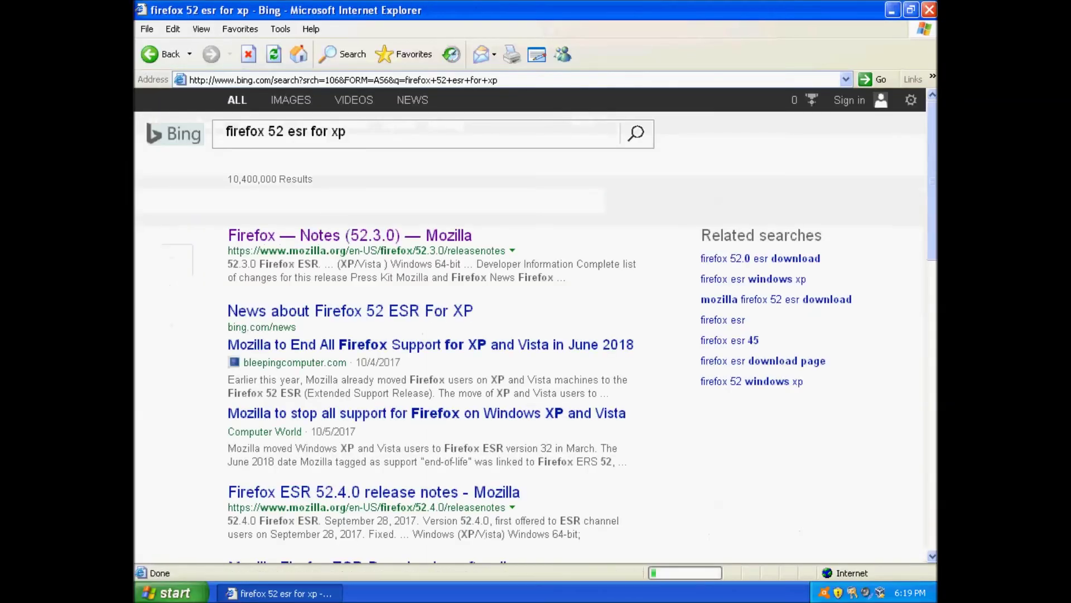
pyautogui.click(349, 235)
pyautogui.scroll(-2, 530, 324)
pyautogui.scroll(-5, 535, 323)
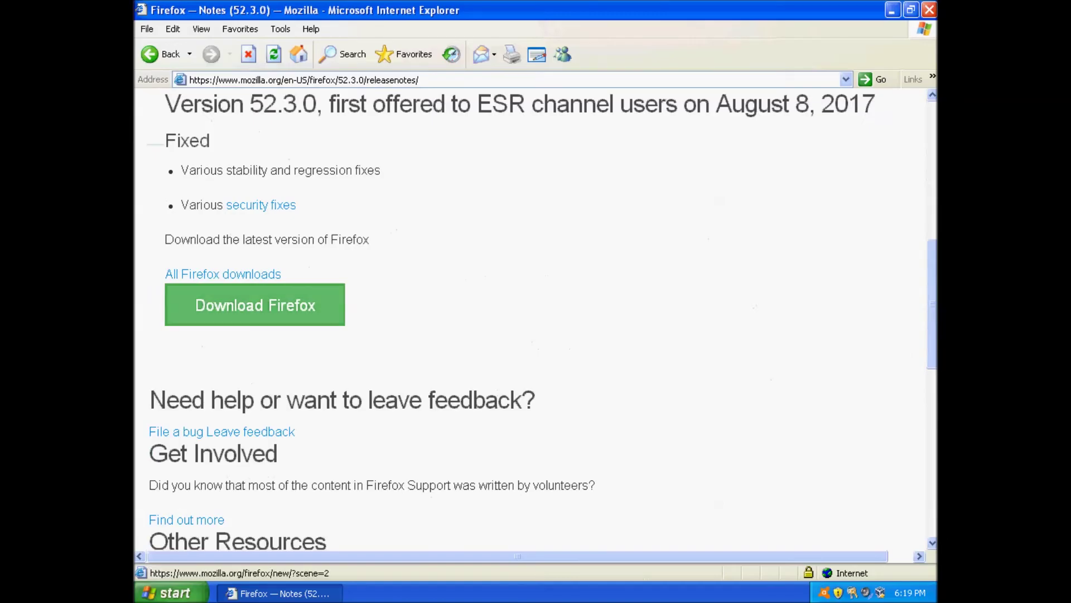
pyautogui.click(253, 304)
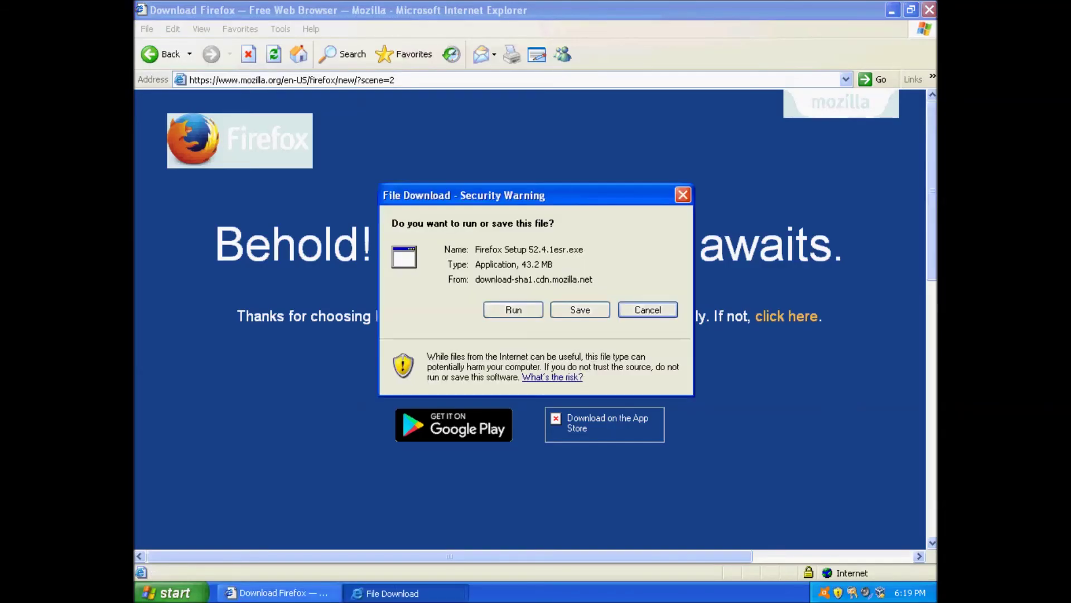
# Step: Run Firefox Setup 52.4.1esr.exe and choose the Custom setup type
pyautogui.click(514, 309)
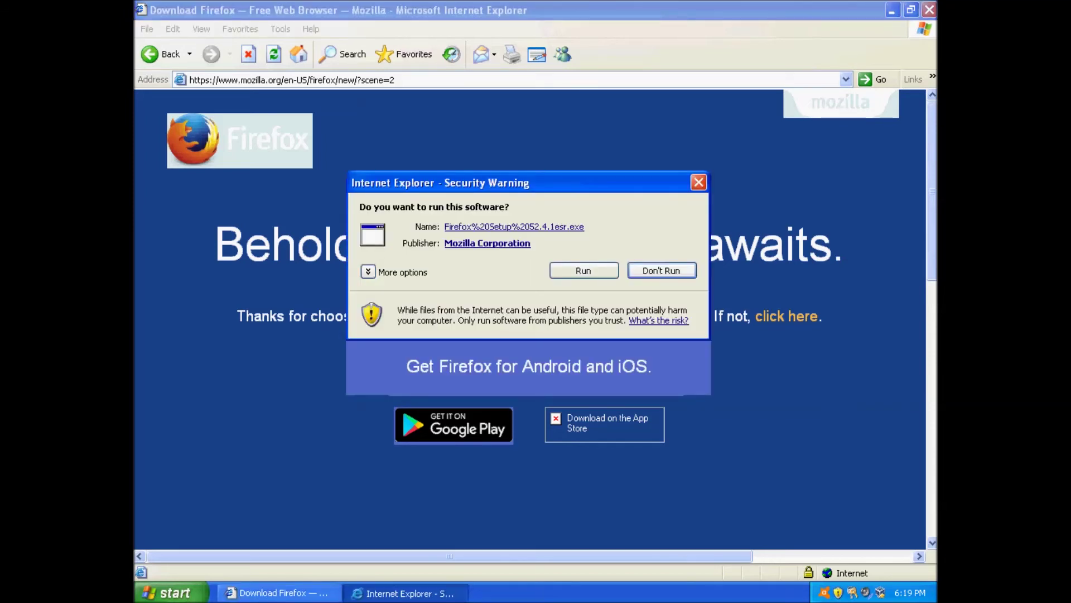
pyautogui.click(584, 271)
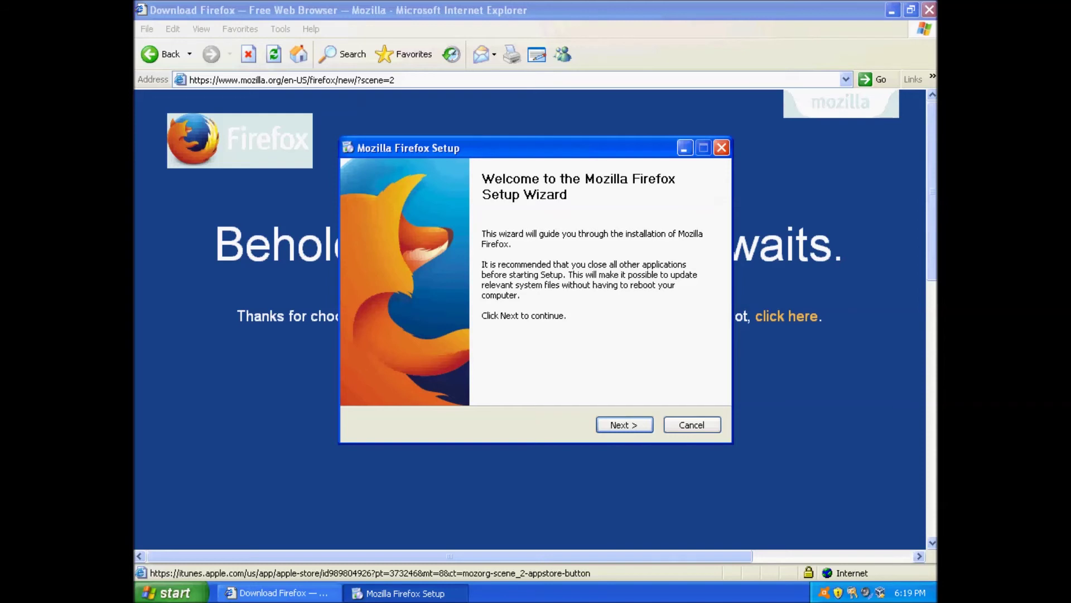
pyautogui.press('Return')
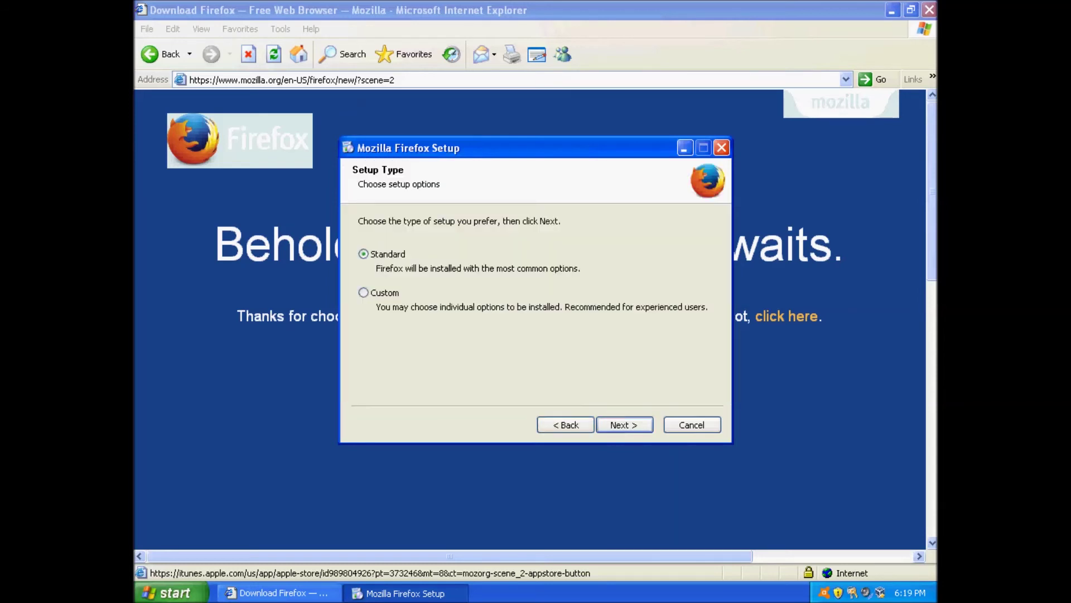
pyautogui.press('Down')
pyautogui.press('Return')
pyautogui.press('Return')
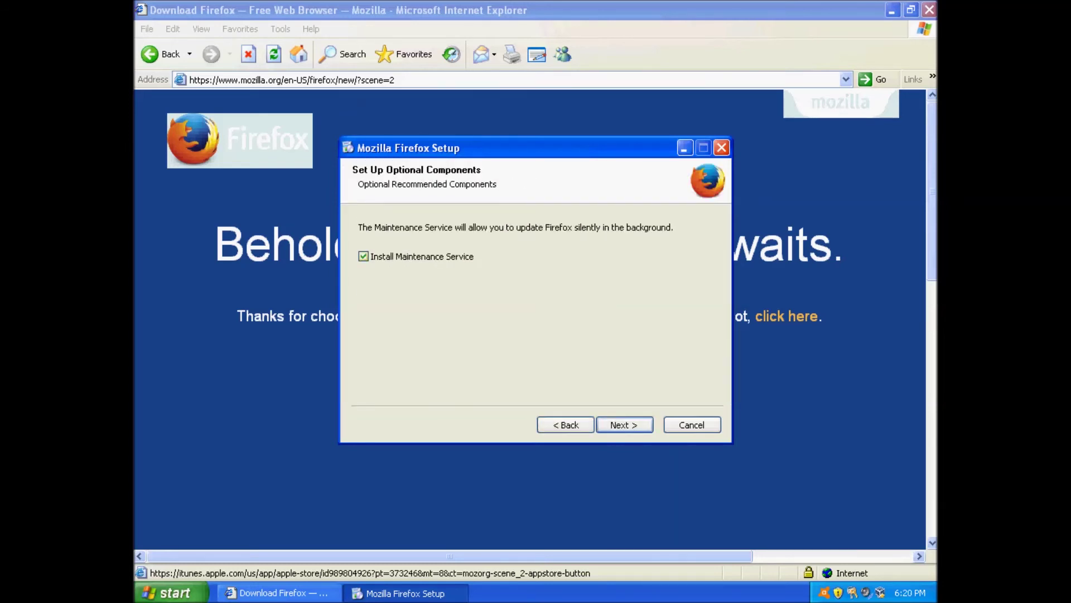
# Step: Install Firefox without the Quick Launch shortcut, finish setup, and close Internet Explorer
pyautogui.click(364, 256)
pyautogui.click(625, 424)
pyautogui.click(364, 299)
pyautogui.click(624, 425)
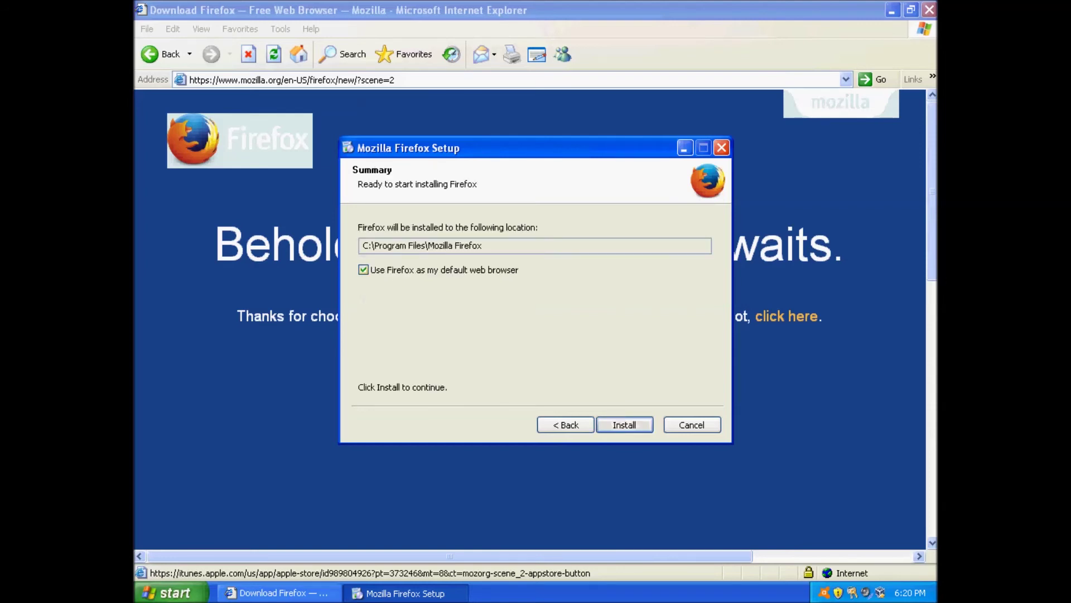
pyautogui.press('Return')
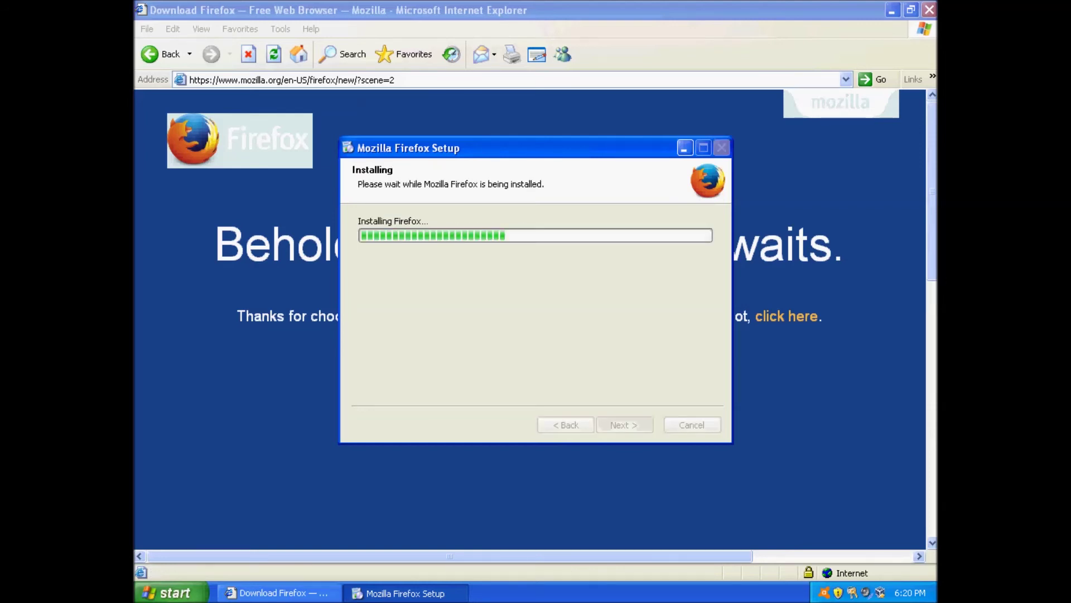
pyautogui.press('Return')
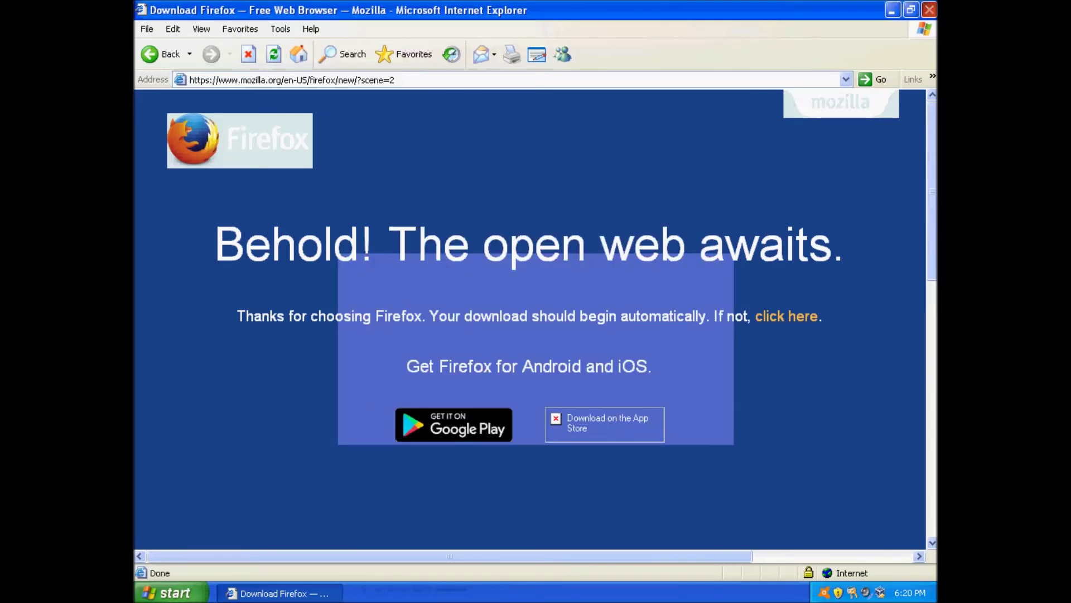
pyautogui.click(929, 10)
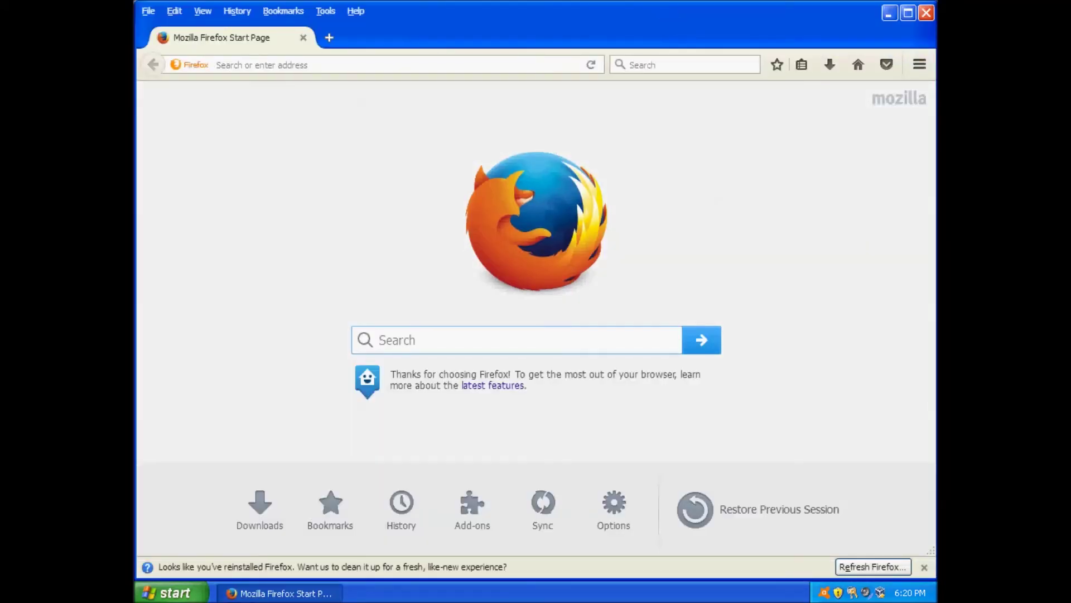
# Step: Search Firefox for 'java' and open the Java official site result in a new tab
pyautogui.write('java')
pyautogui.press('Return')
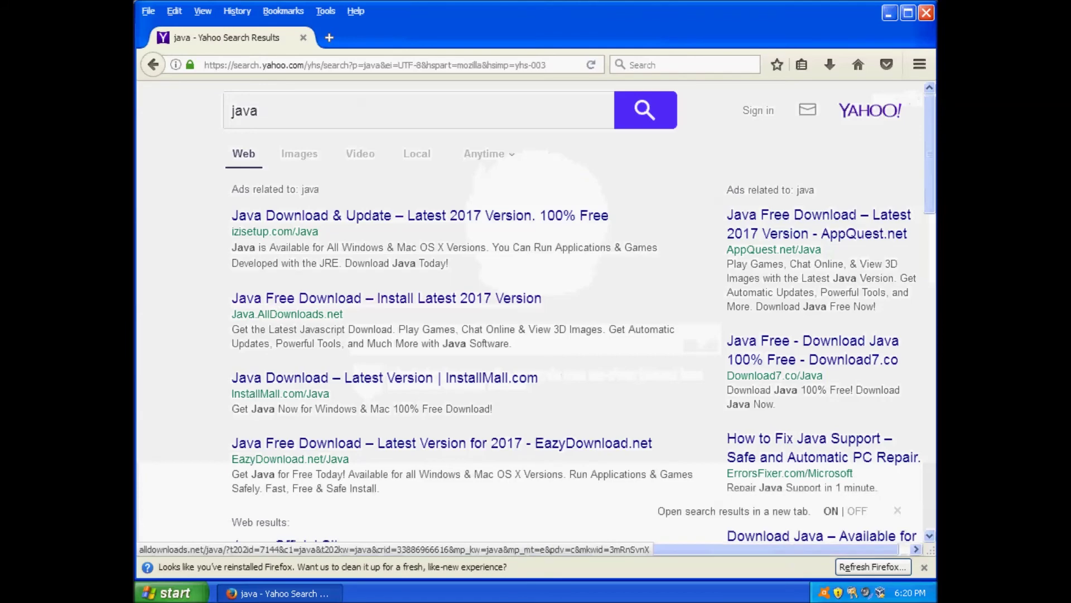
pyautogui.scroll(-5, 390, 301)
pyautogui.click(288, 276)
# Step: Agree to the free Java download, save jxpiinstall.exe, and show the downloads list
pyautogui.click(399, 379)
pyautogui.click(596, 373)
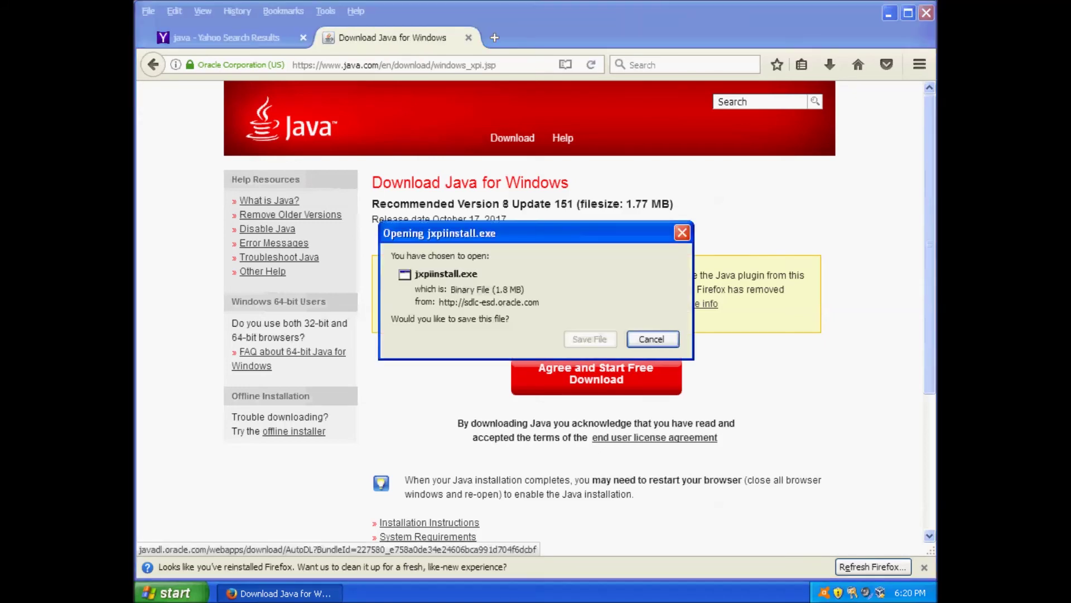
pyautogui.click(590, 339)
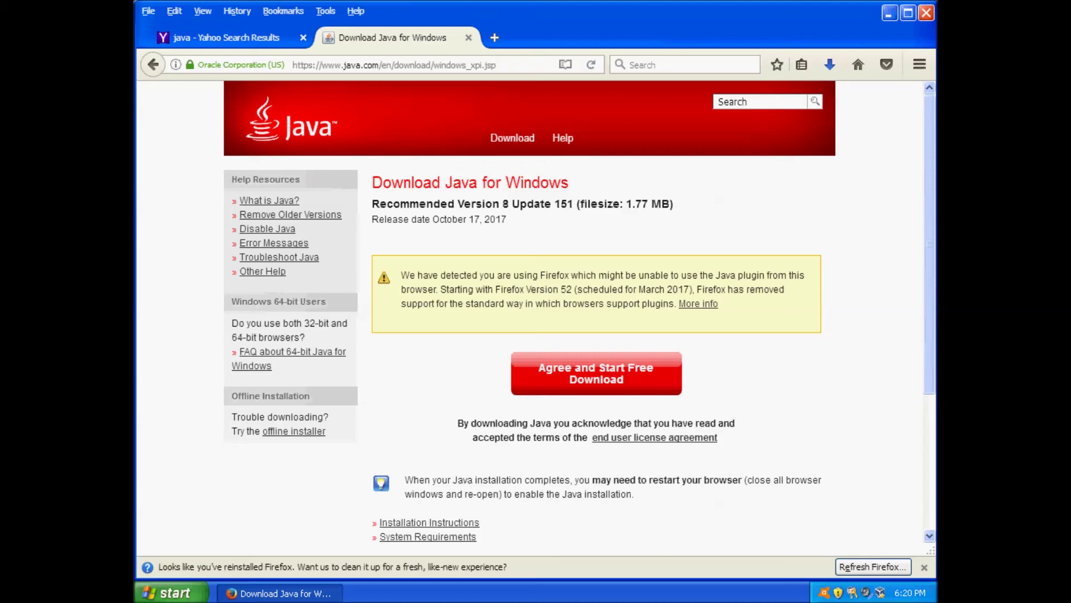
pyautogui.click(830, 65)
# Step: Run the downloaded Java installer through the security warning and start installing Java
pyautogui.click(625, 103)
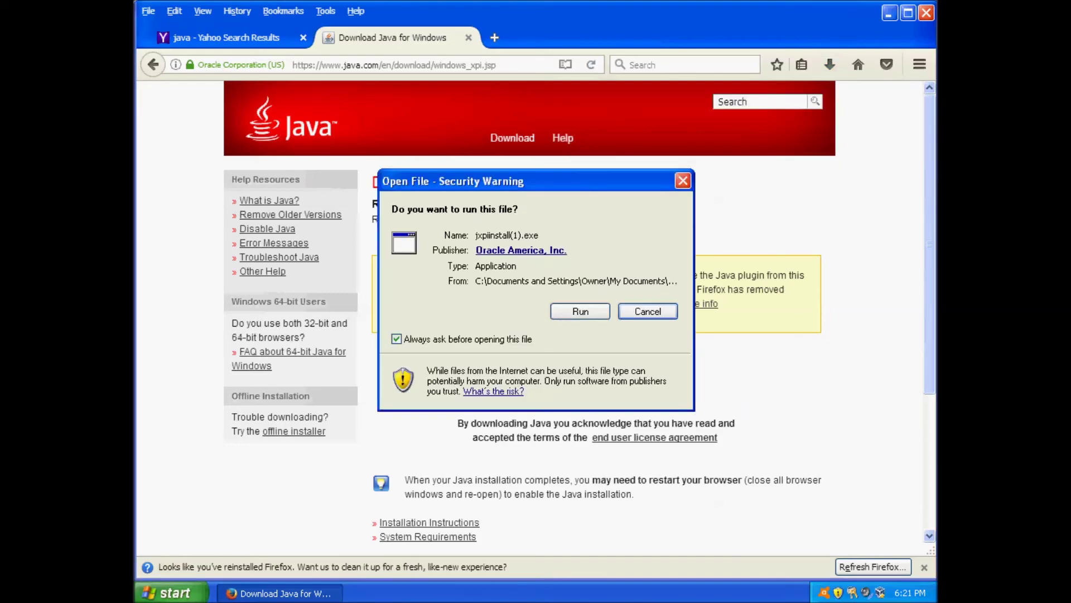
pyautogui.click(580, 311)
pyautogui.press('Return')
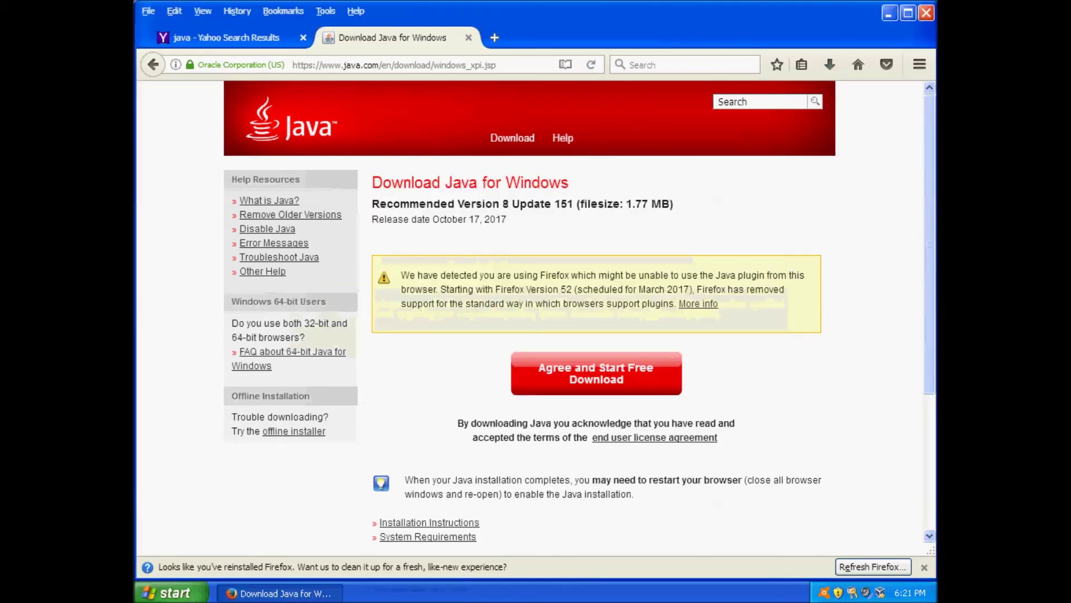
pyautogui.press('Return')
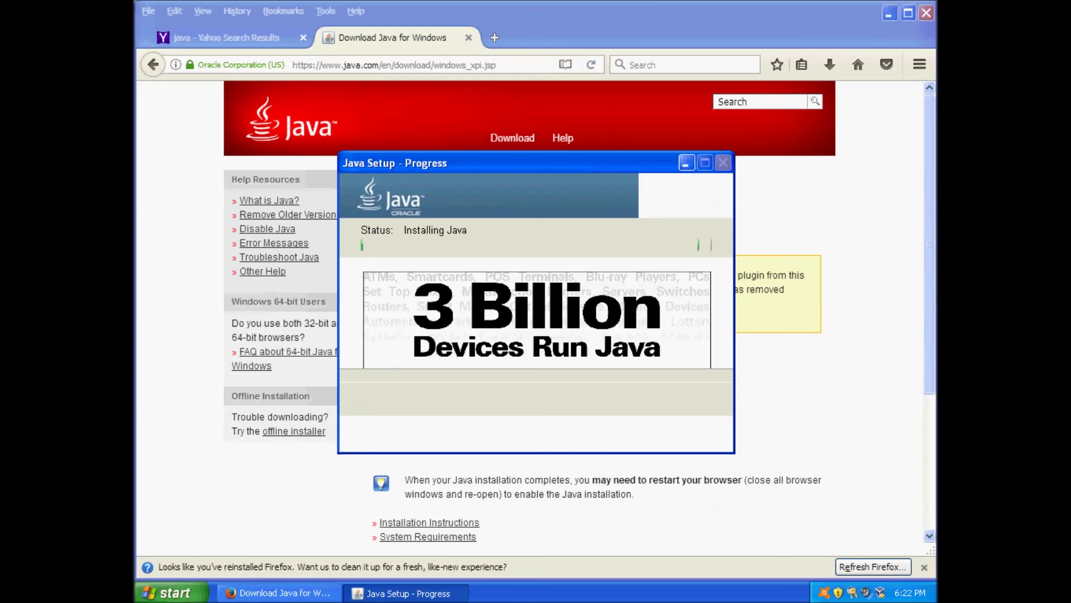
# Step: Close the finished Java setup, then quit Firefox with both tabs
pyautogui.press('Return')
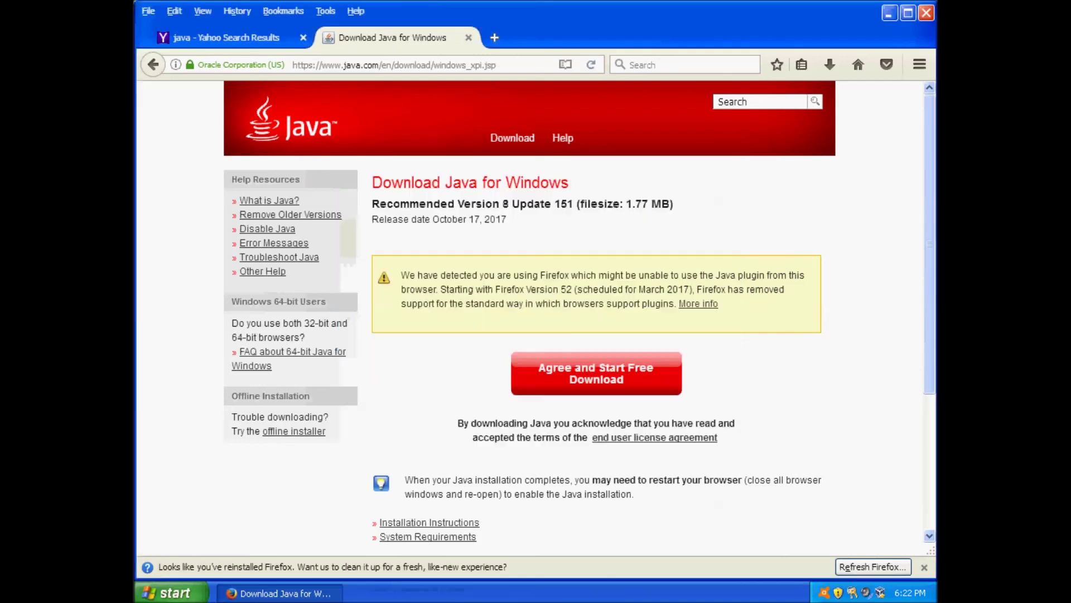
pyautogui.hotkey('alt', 'F4')
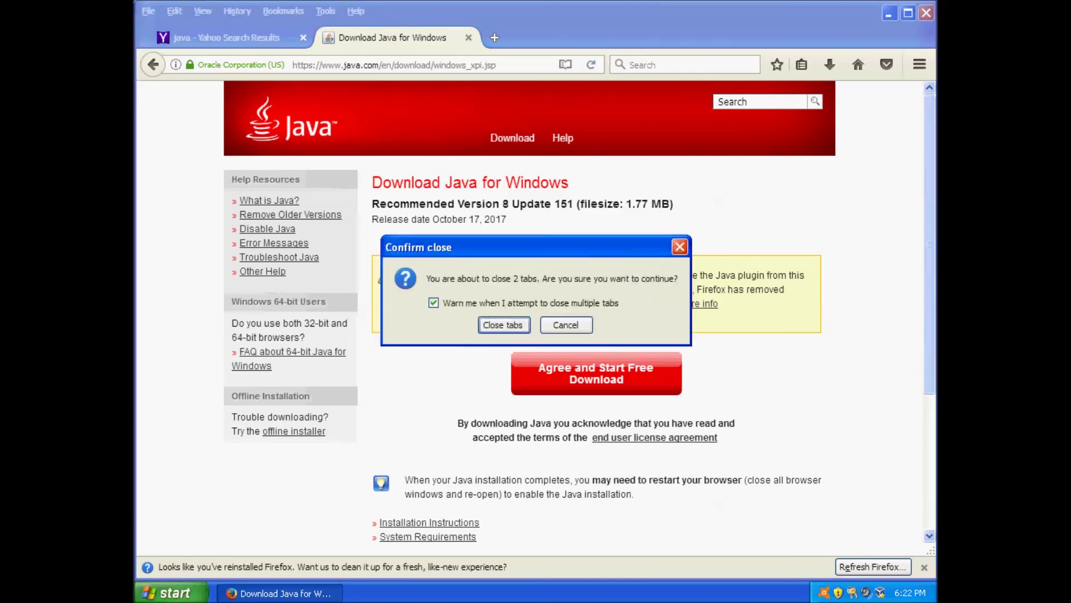
pyautogui.press('Return')
# Step: Delete the Avast and Firefox desktop icons and permanently empty the Recycle Bin
pyautogui.moveTo(165, 81); pyautogui.dragTo(166, 22)
pyautogui.rightClick(169, 27)
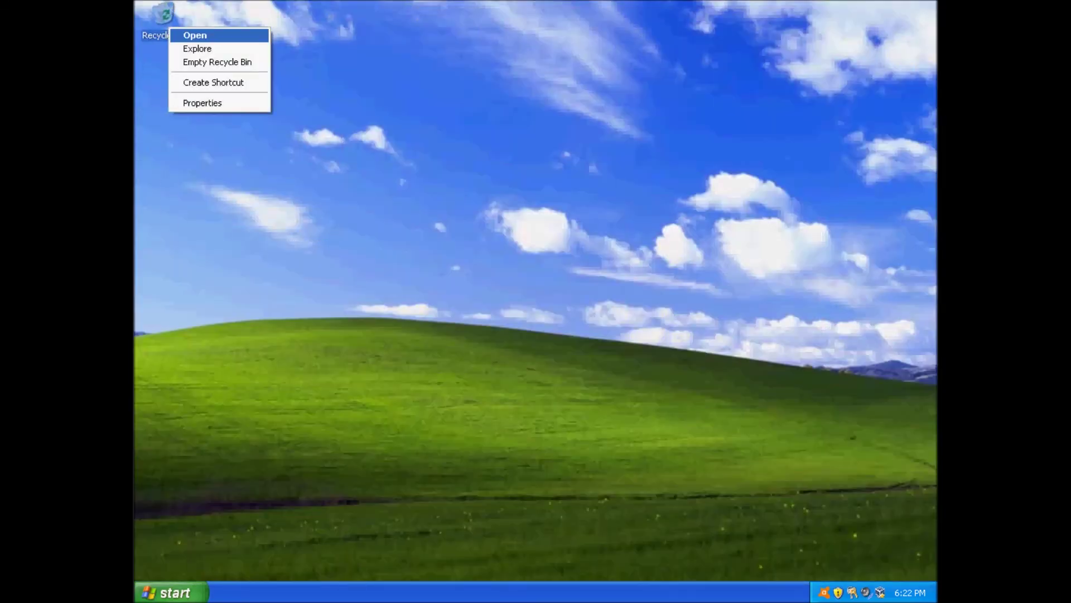
pyautogui.click(219, 63)
pyautogui.press('Return')
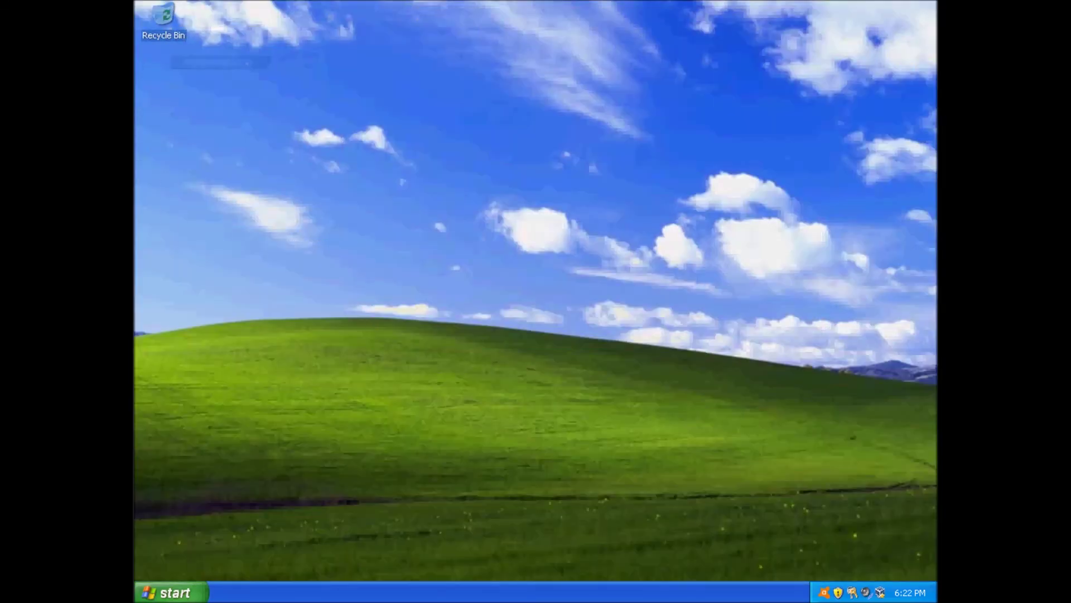